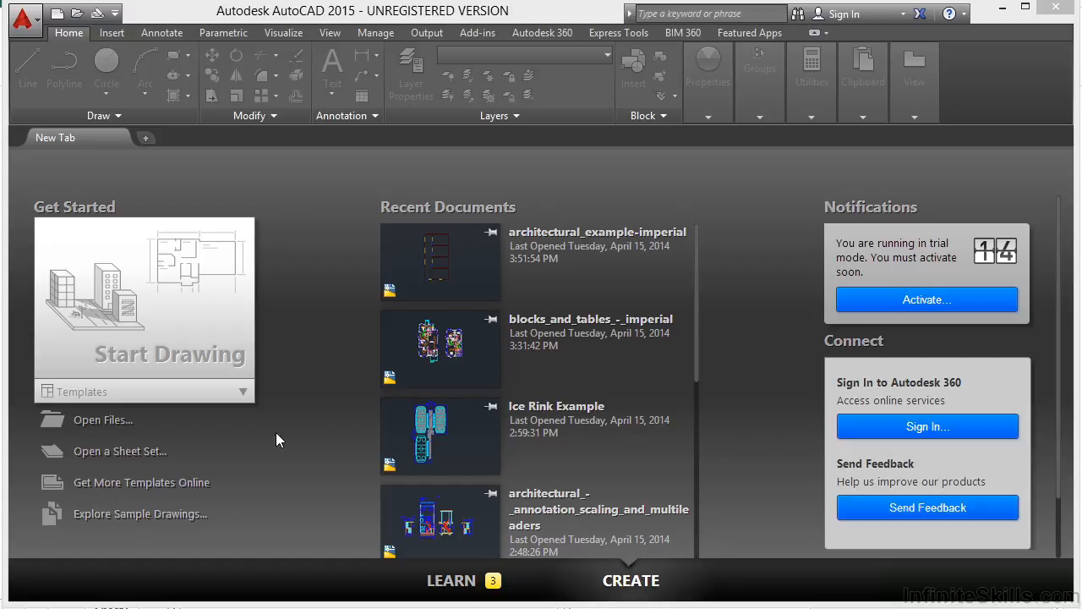
Step: Open the drawing architectural_example-imperial.dwg and centre the floor plan in view
left_click(110, 421)
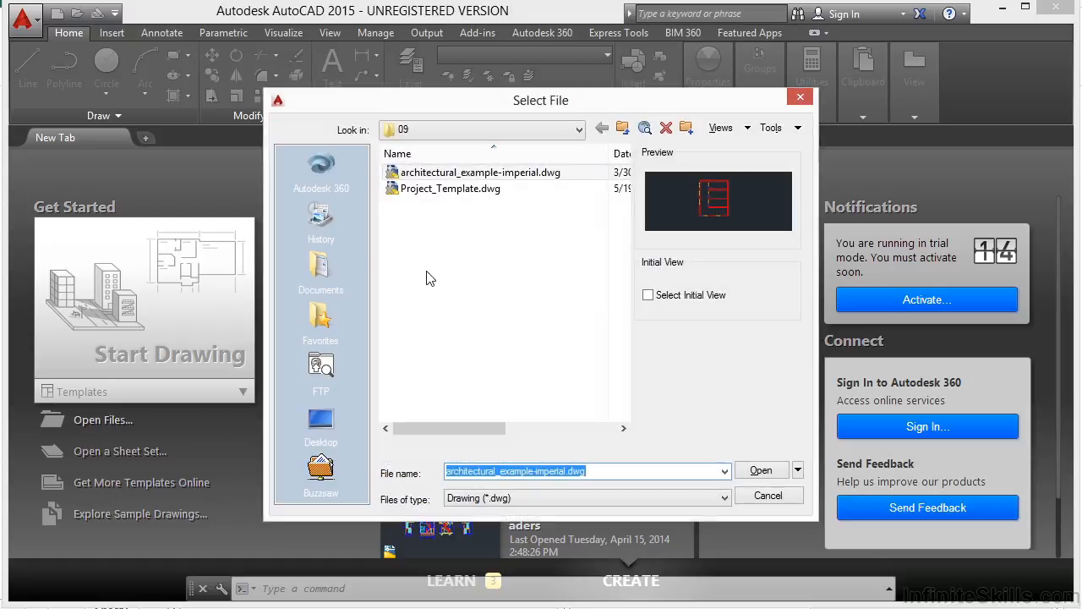
left_click(516, 173)
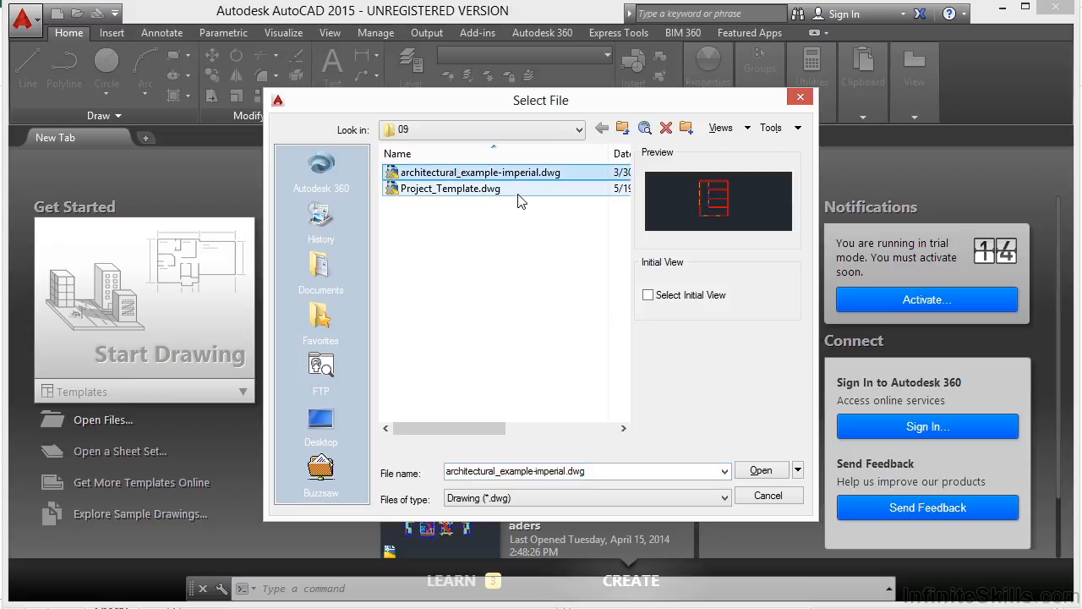
left_click(761, 469)
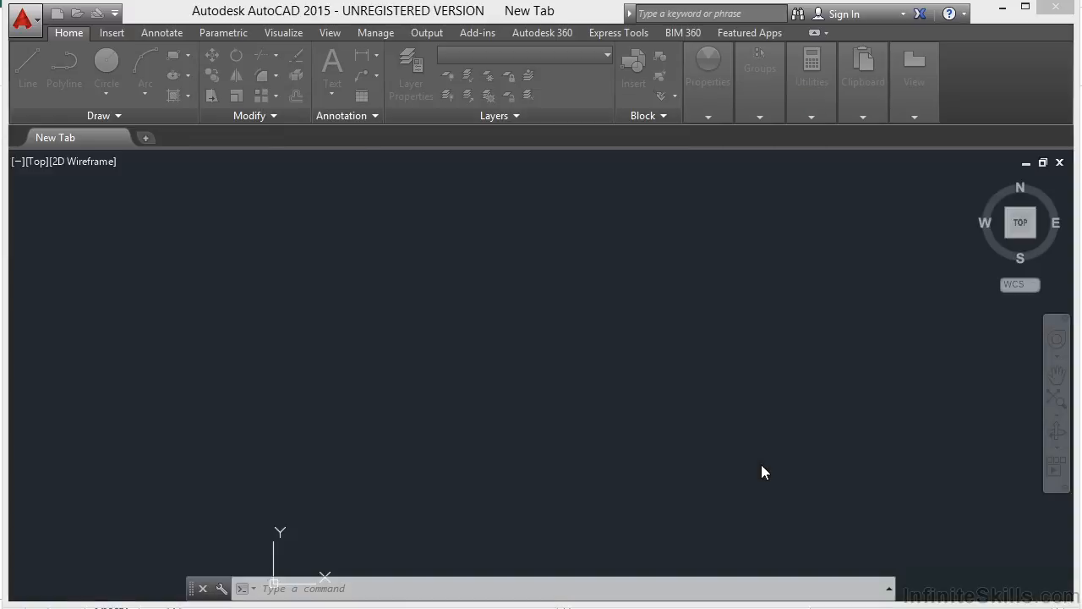
middle_click_drag(637, 368, 644, 356)
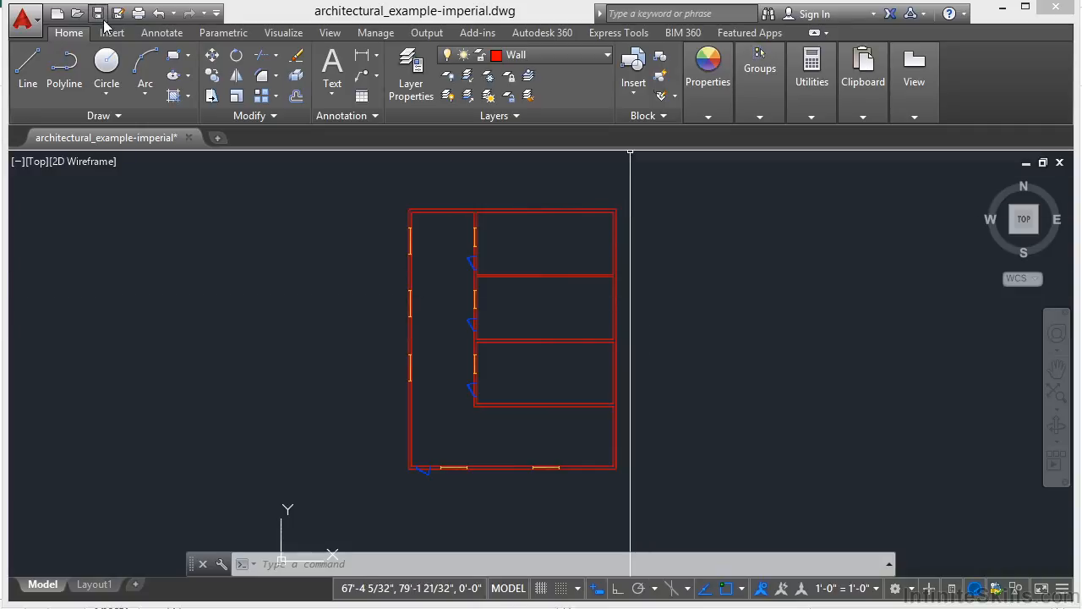
Step: Examine the available layer tools, the layer list, and the walls, doors and windows of the floor plan
left_click(508, 117)
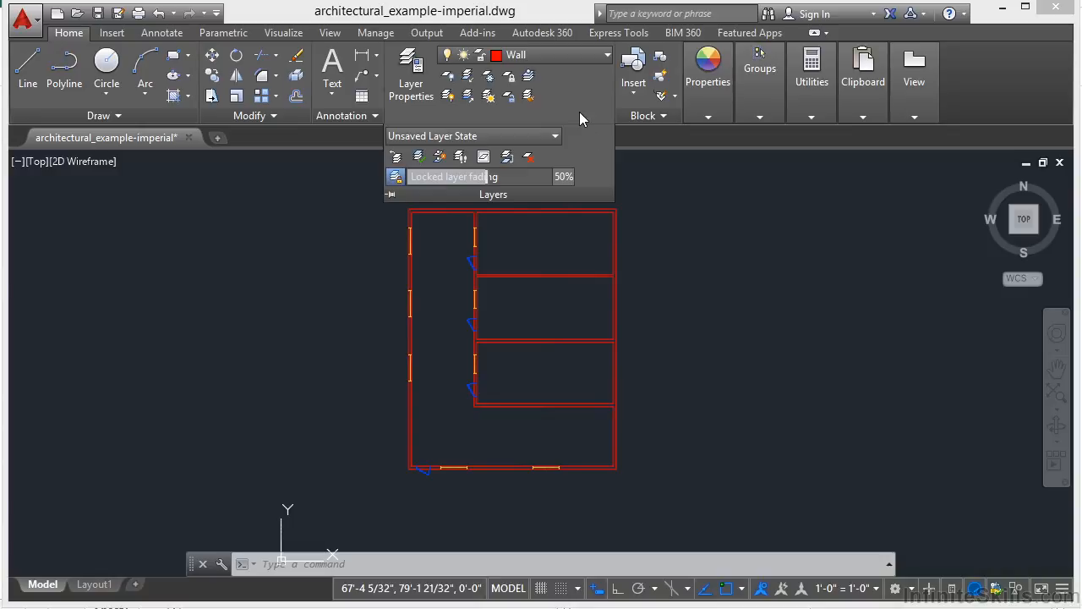
left_click(606, 55)
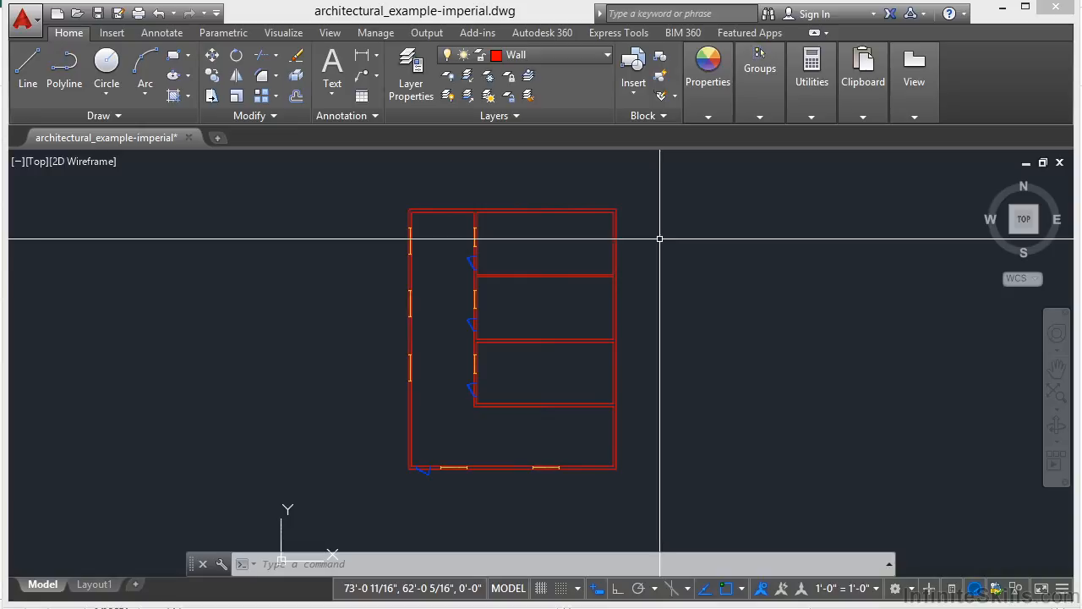
scroll(508, 222, "up", 4)
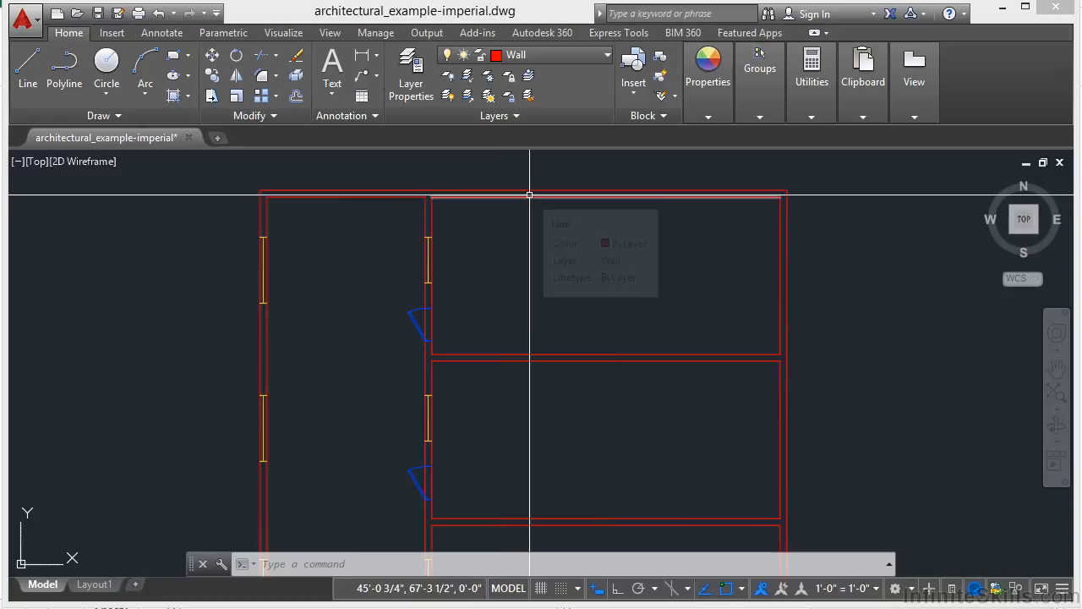
scroll(447, 245, "up", 2)
scroll(414, 337, "up", 2)
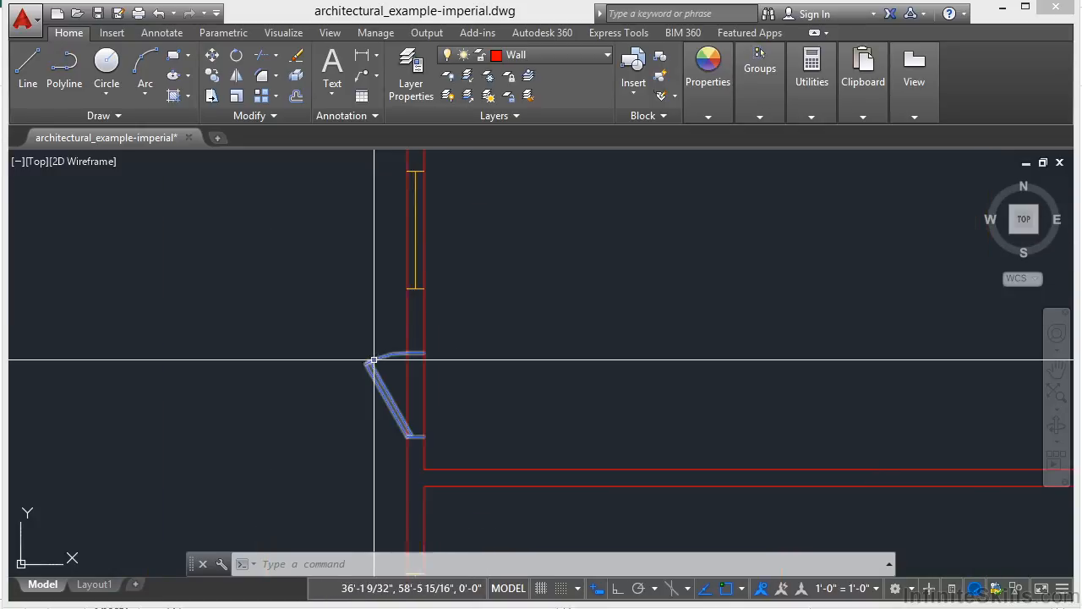
scroll(442, 310, "up", 4)
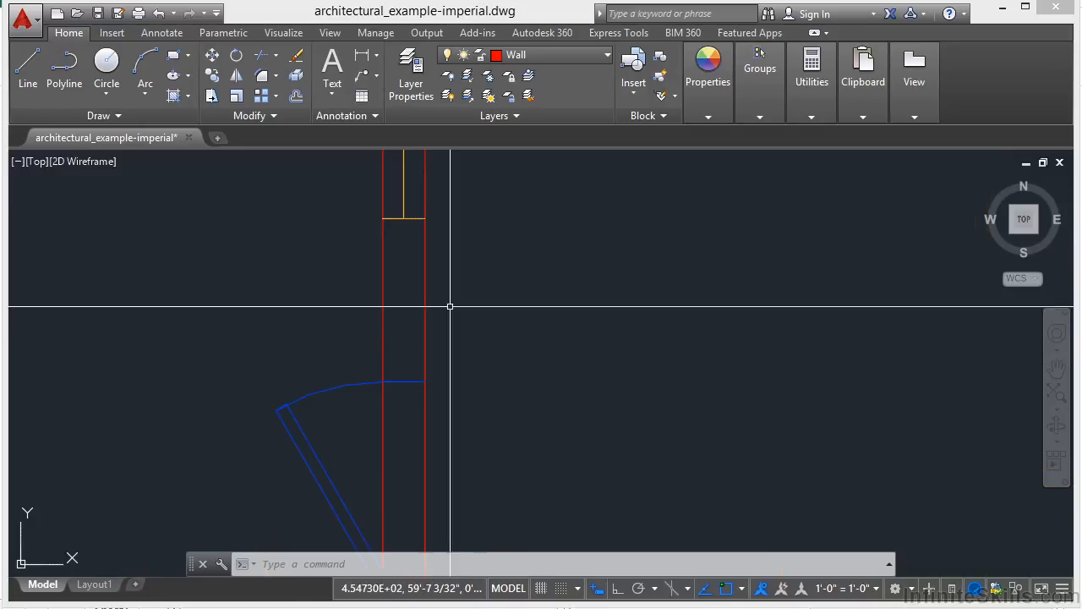
scroll(397, 311, "down", 9)
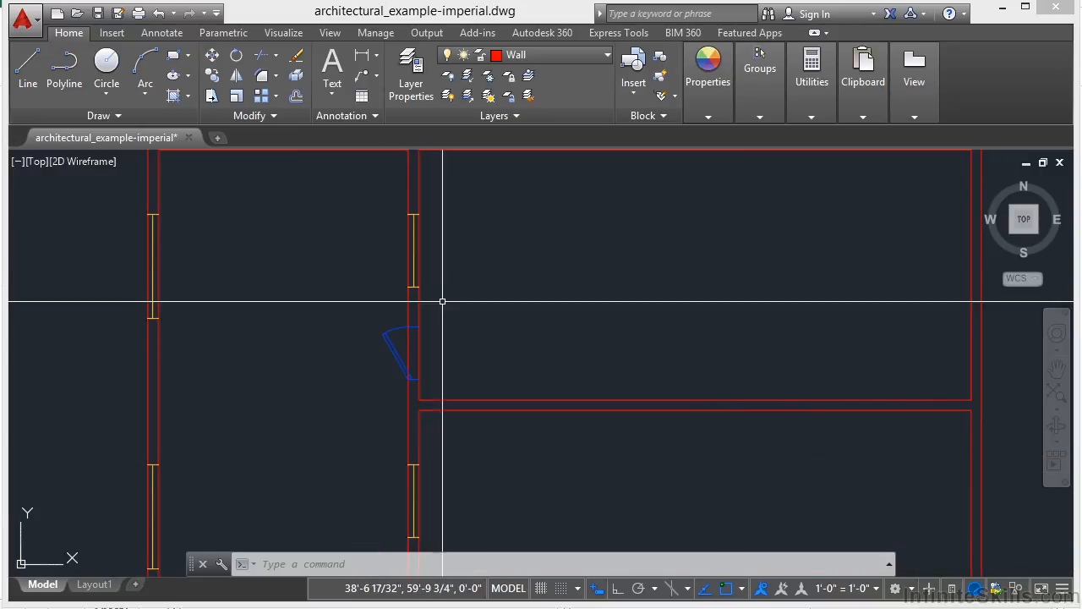
middle_click_drag(513, 299, 582, 262)
scroll(575, 293, "down", 2)
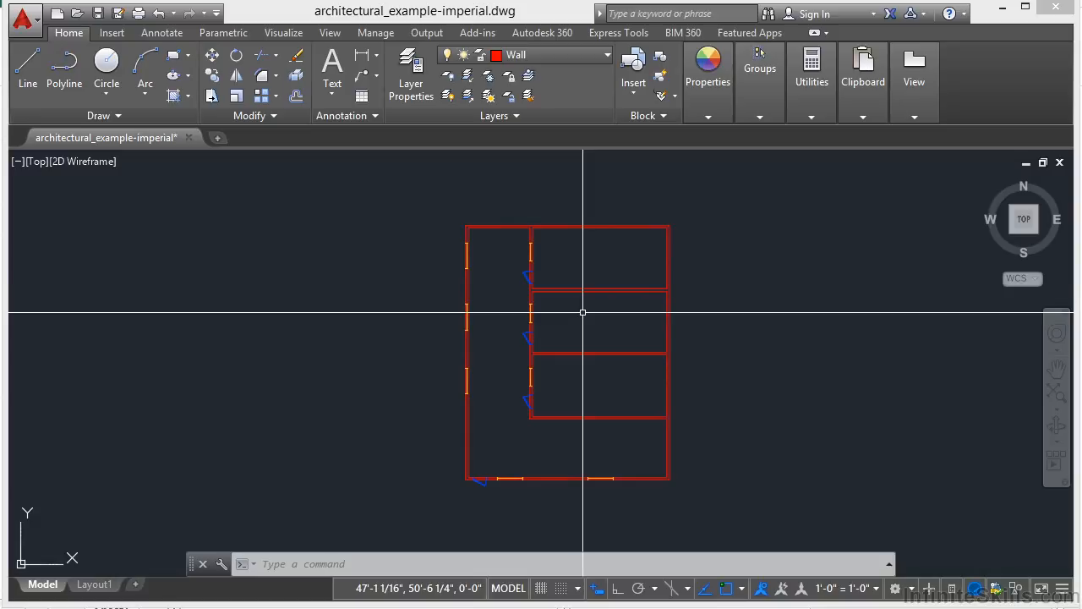
left_click(559, 55)
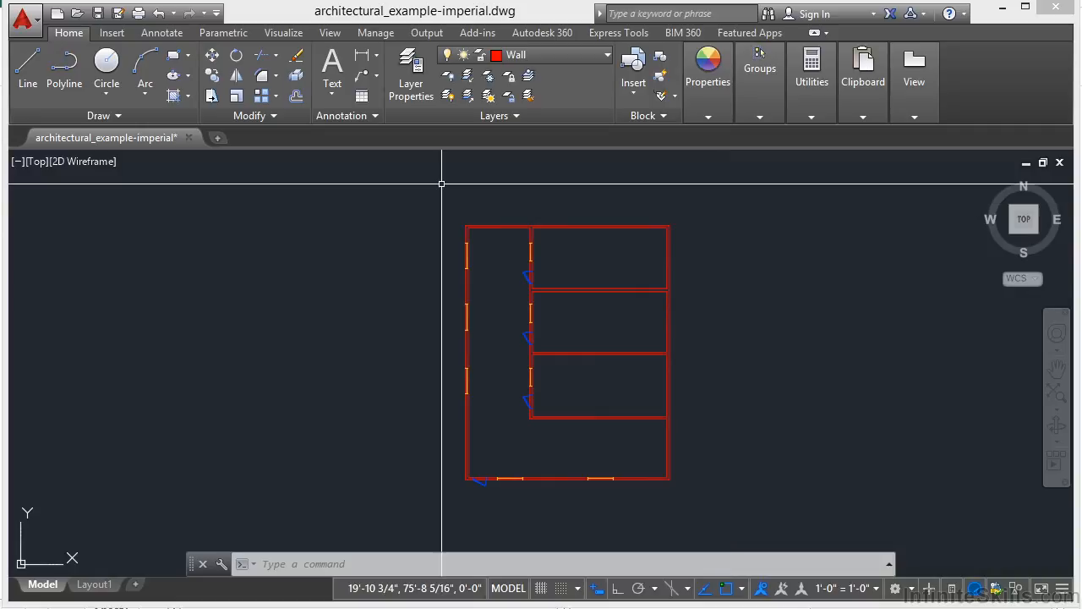
Step: Open the Layer Properties Manager and dock it above the ribbon
left_click(419, 78)
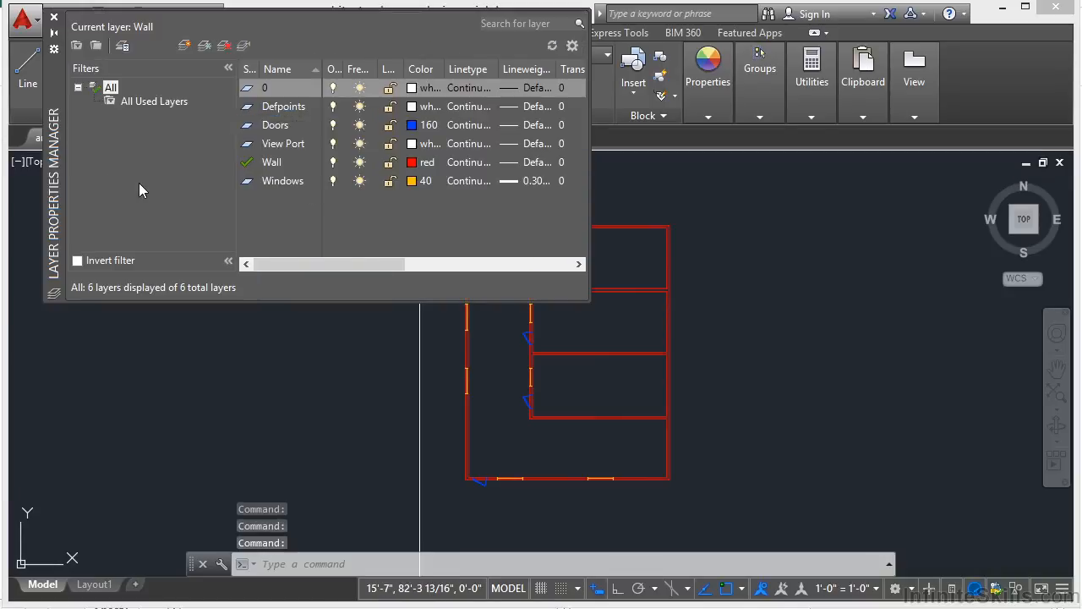
double_click(56, 175)
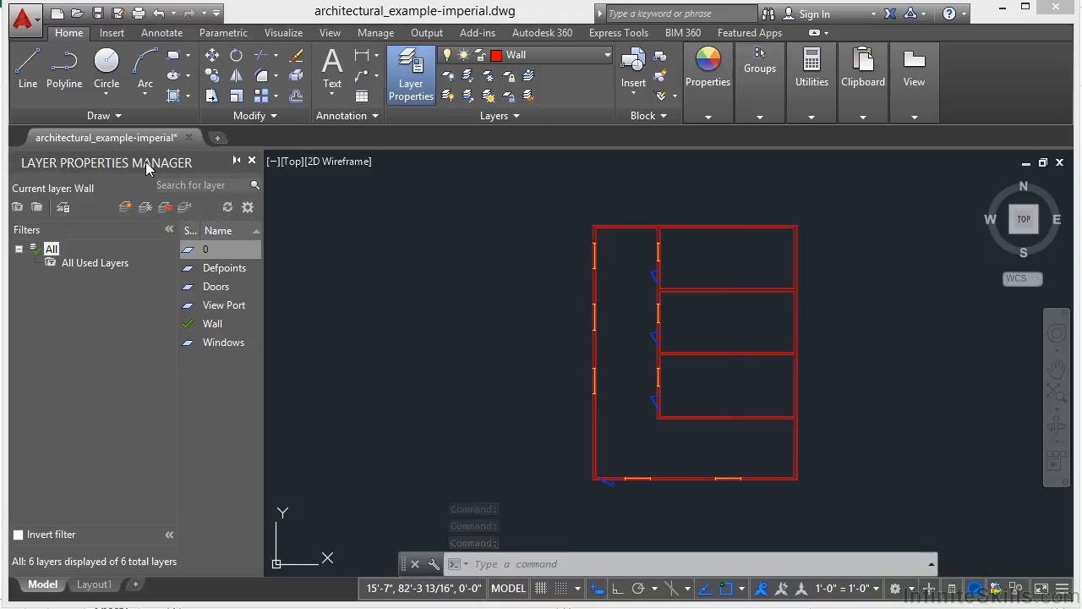
mouse_move(129, 167)
left_mouse_down()
mouse_move(345, 163)
mouse_move(292, 174)
mouse_move(288, 198)
mouse_move(296, 143)
mouse_move(279, 127)
left_mouse_up()
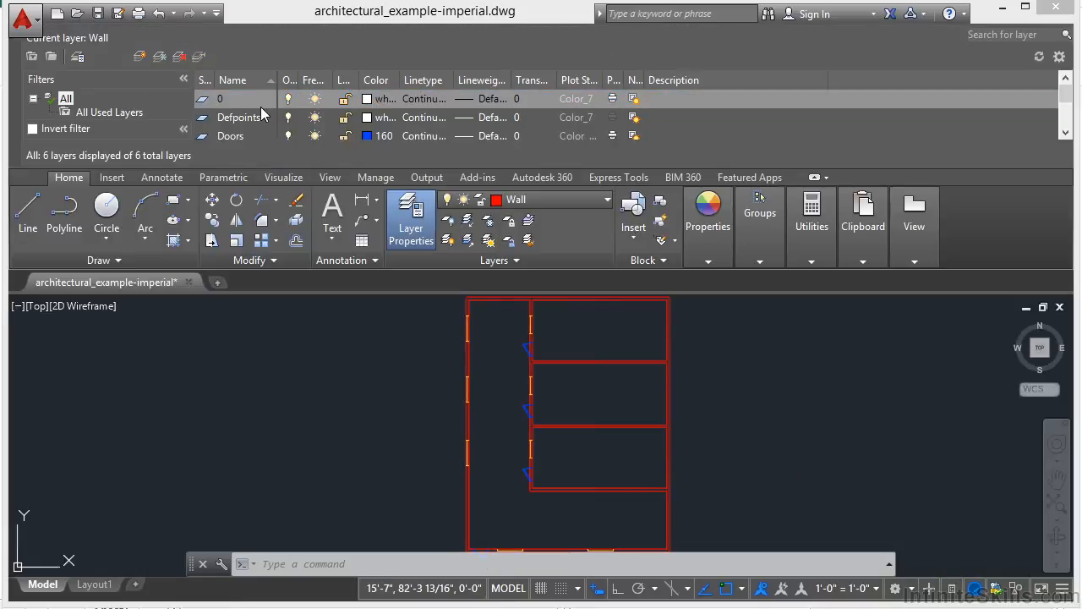
Step: Review the layers with their properties and the extra layer tools, and close the Layer Properties Manager
left_click(228, 99)
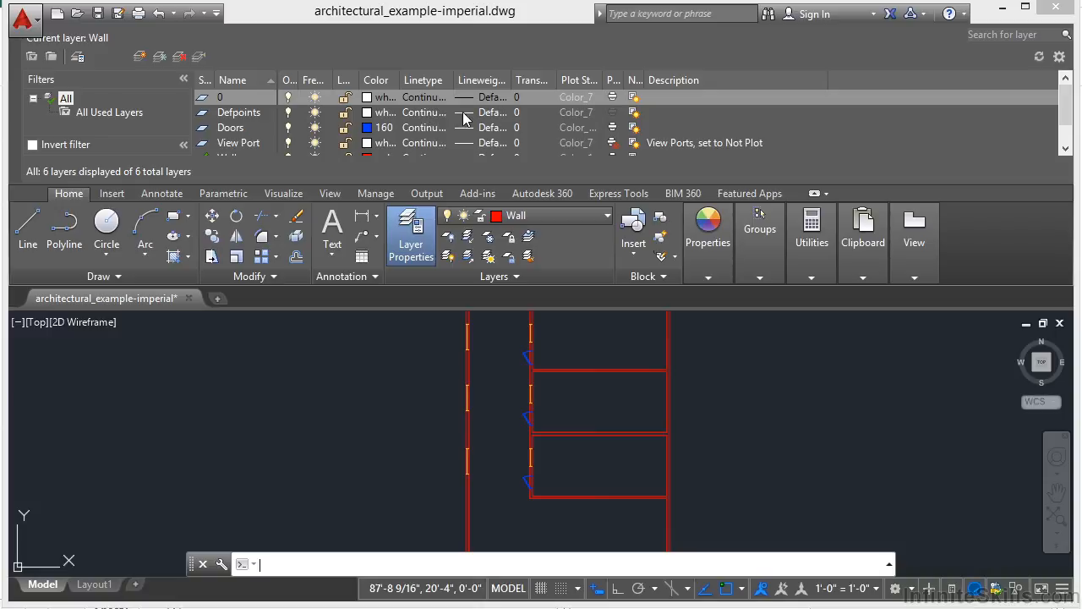
left_click(1065, 135)
scroll(1066, 135, "up", 2)
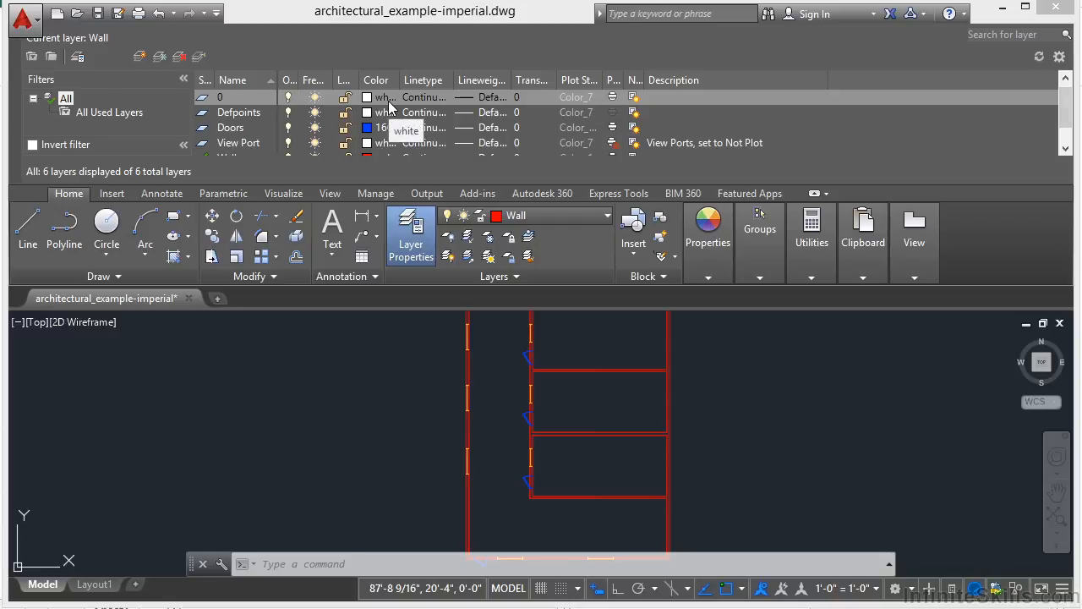
left_click(538, 276)
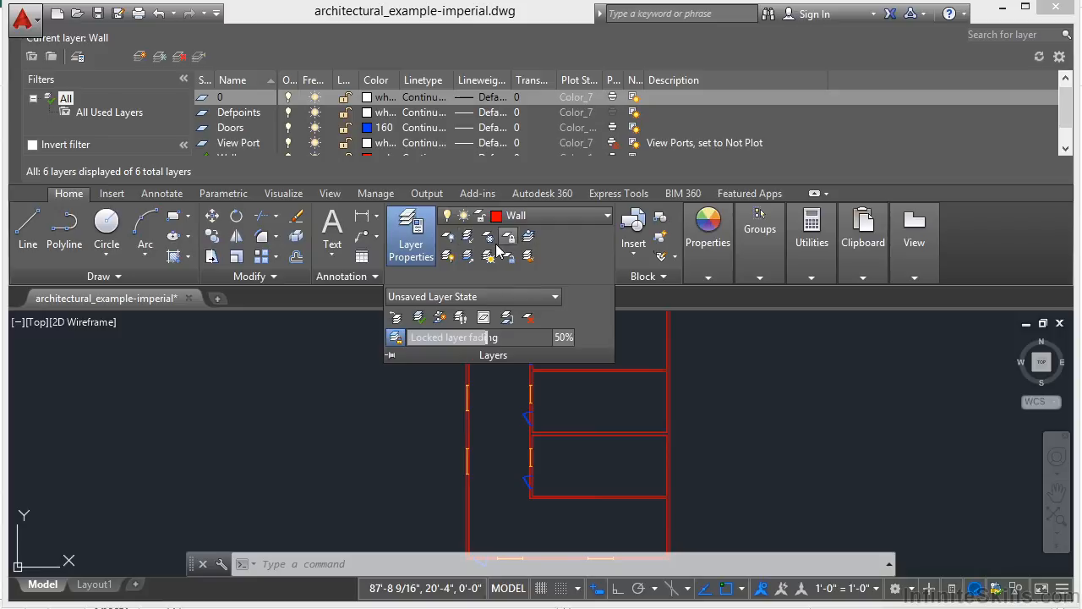
left_click(412, 246)
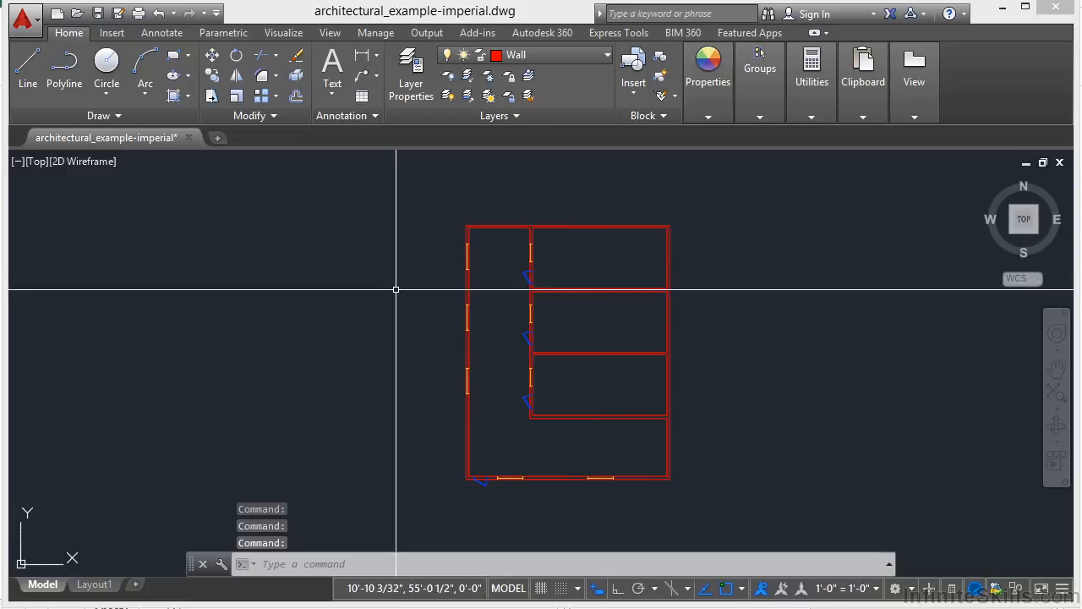
Step: Make View Port the current layer and draw a steep slanted line well to the left of the floor plan
left_click(709, 117)
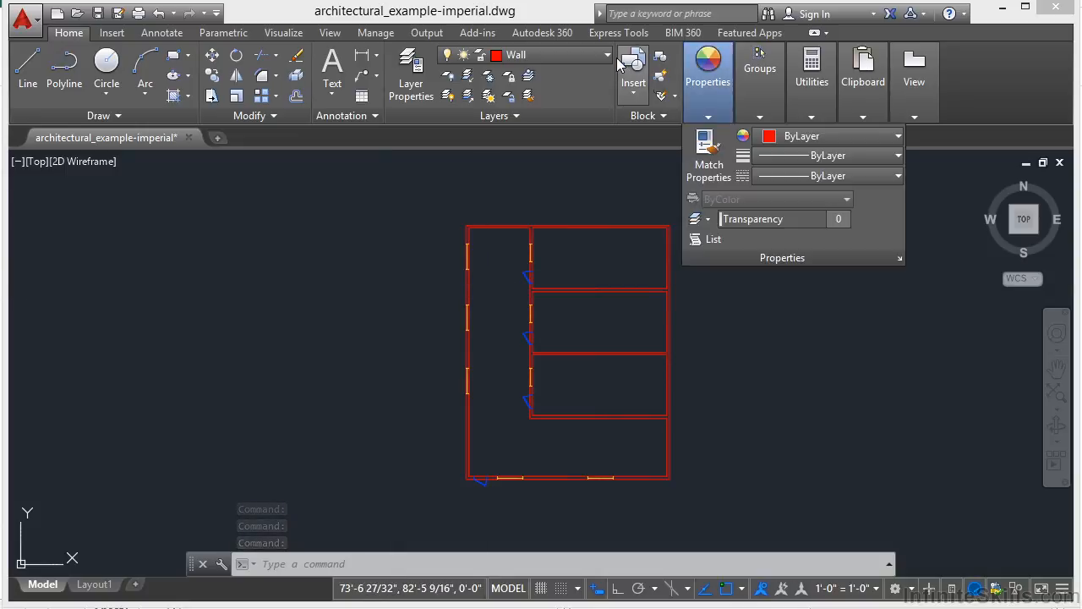
left_click(607, 55)
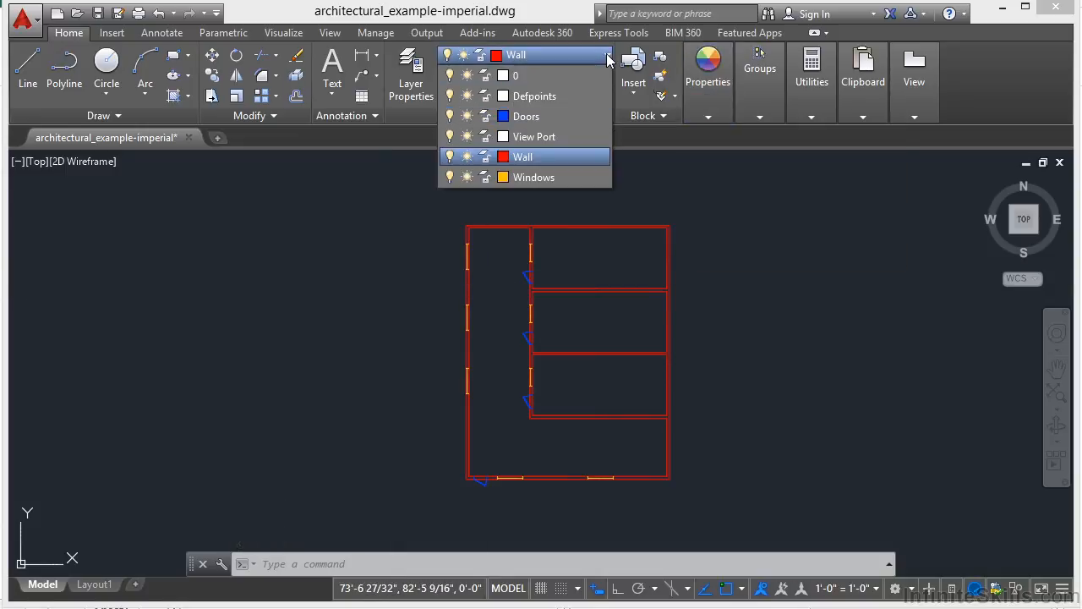
left_click(543, 156)
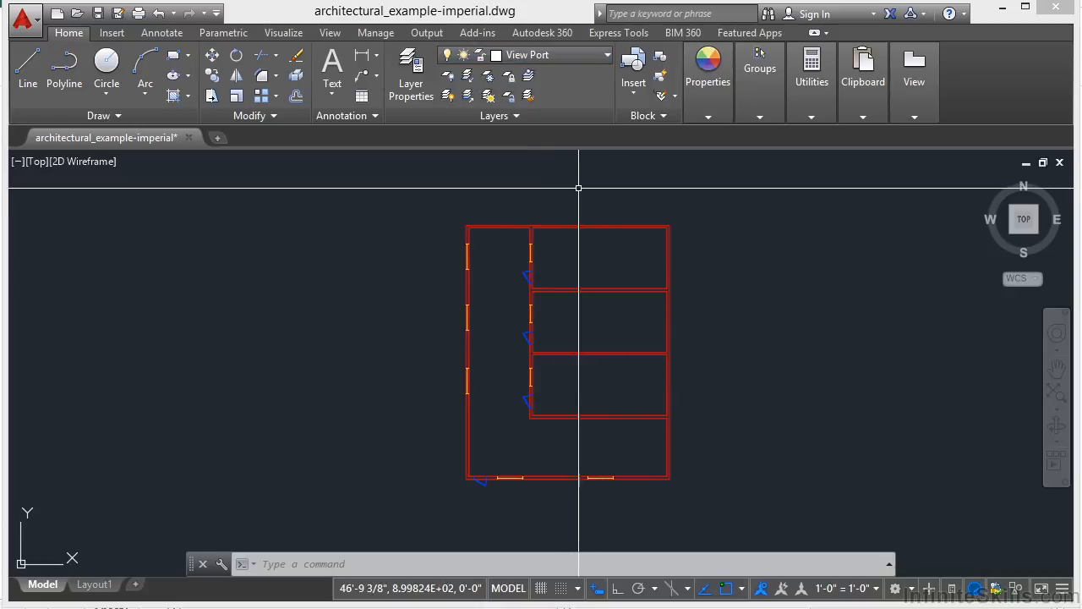
type("l")
key("Return")
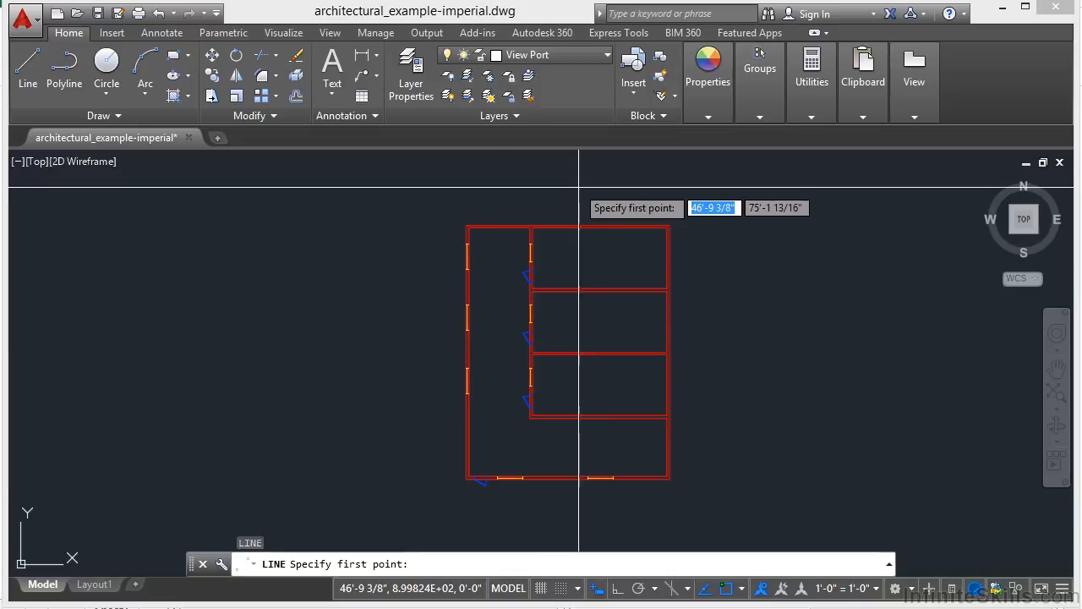
left_click(256, 245)
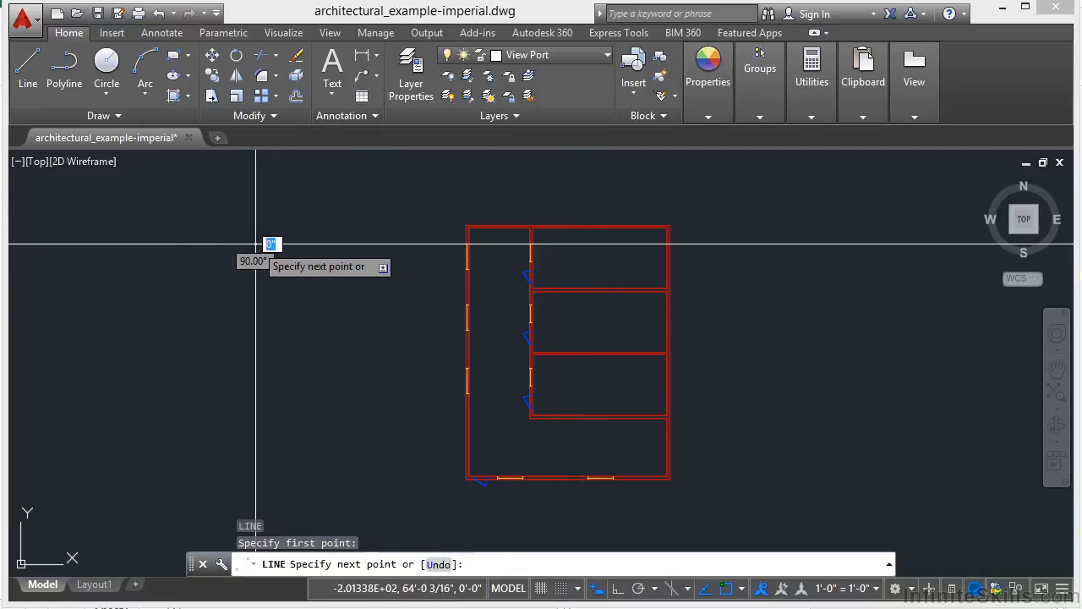
left_click(230, 356)
key("Return")
mouse_move(246, 288)
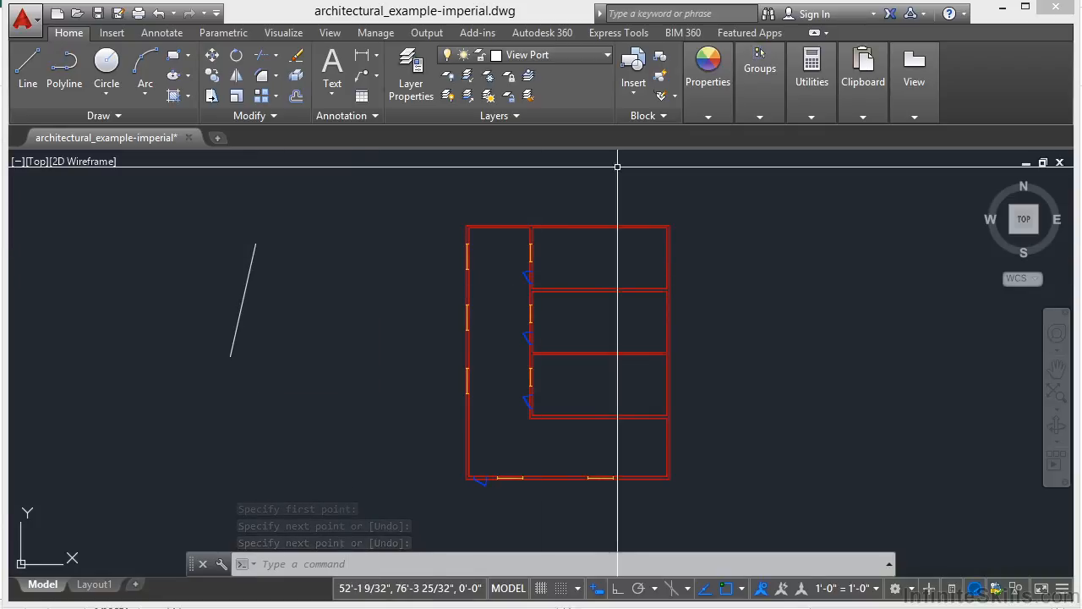
Step: Make Doors the current layer and draw a nearly vertical line between the white line and the floor plan
left_click(609, 57)
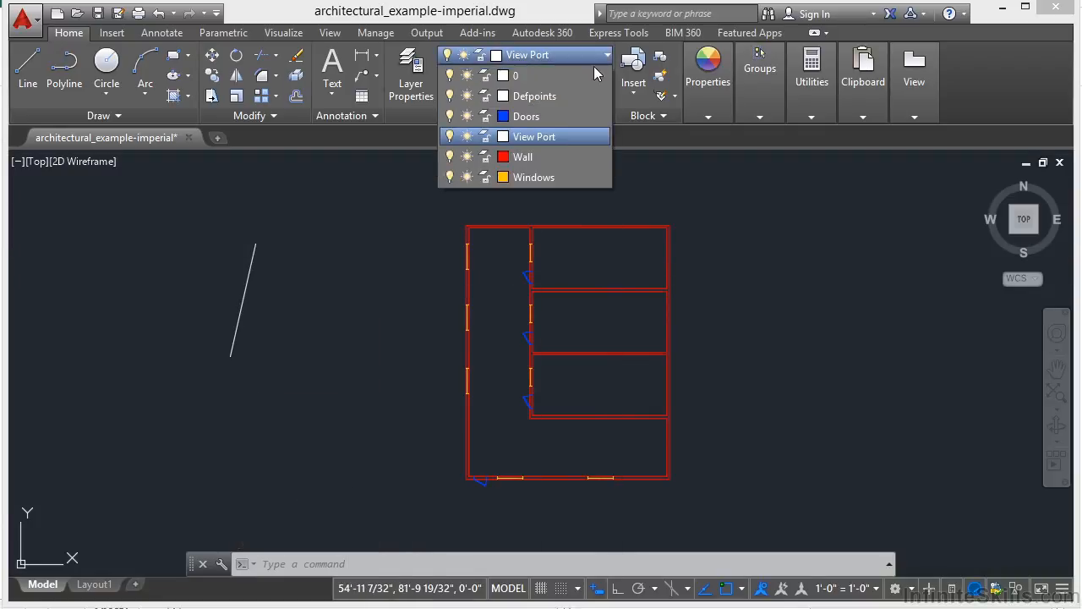
left_click(519, 121)
type("l")
key("Return")
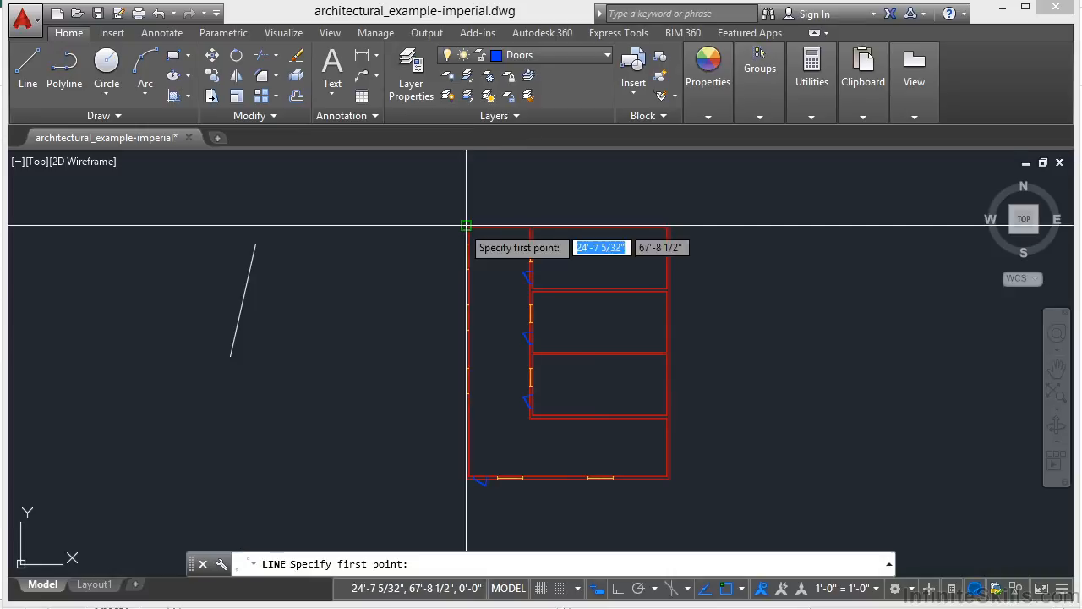
left_click(380, 263)
left_click(388, 348)
key("Return")
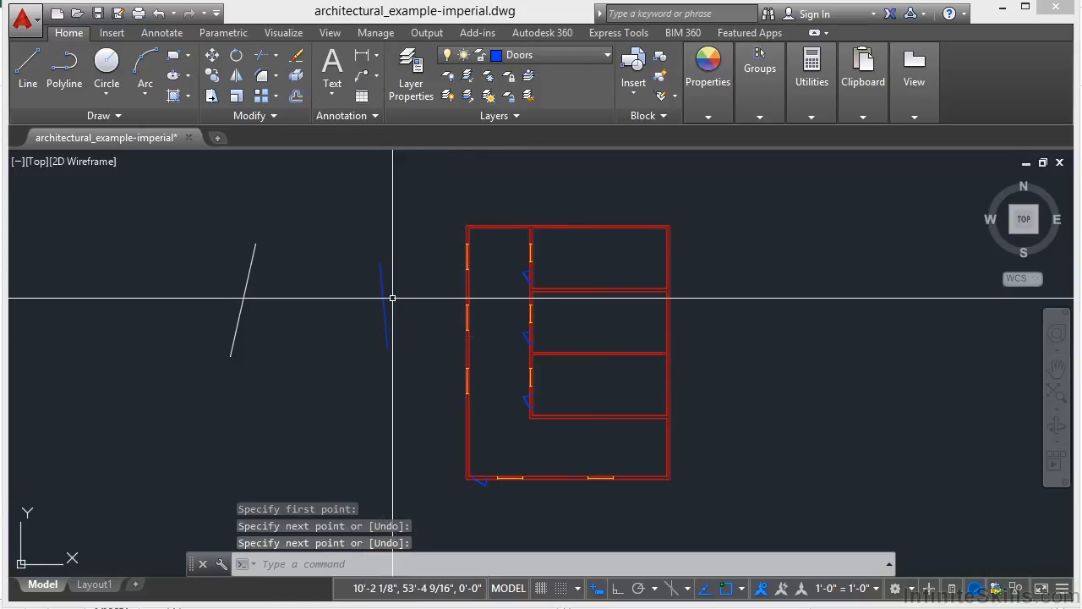
Step: Turn off the current Doors layer by picking the blue line beside the floor plan
left_click(449, 77)
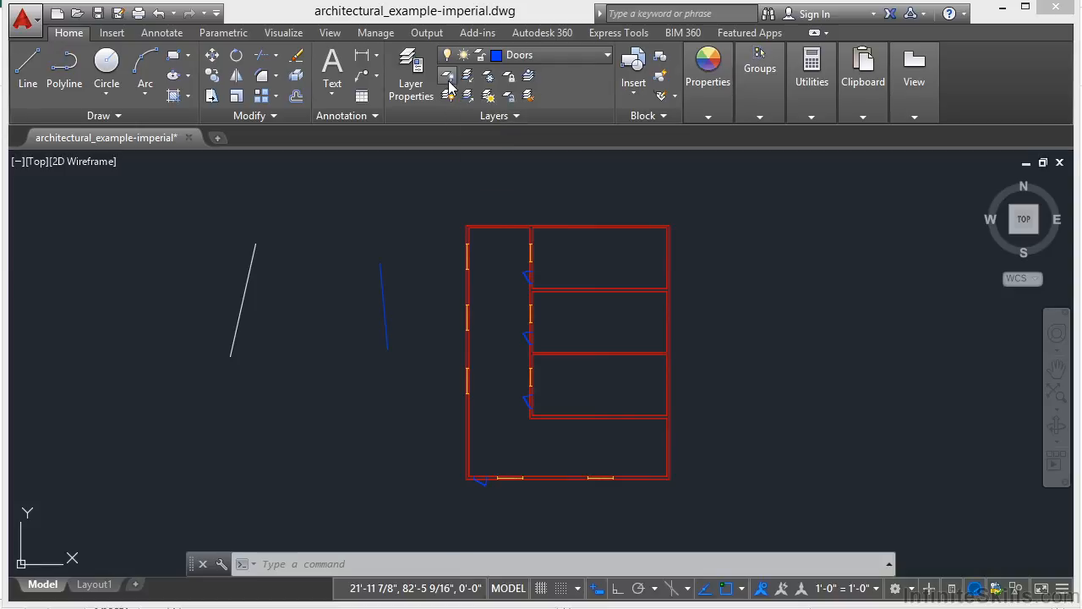
left_click(383, 308)
left_click(415, 351)
scroll(475, 334, "up", 5)
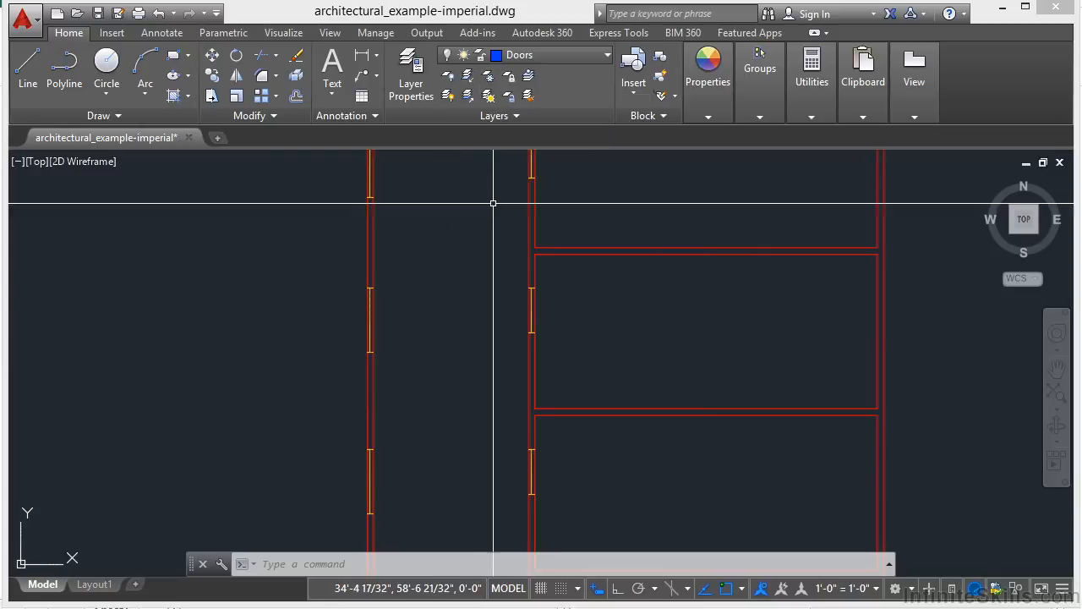
Step: Turn on all layers and show the additional layer tools
left_click(447, 96)
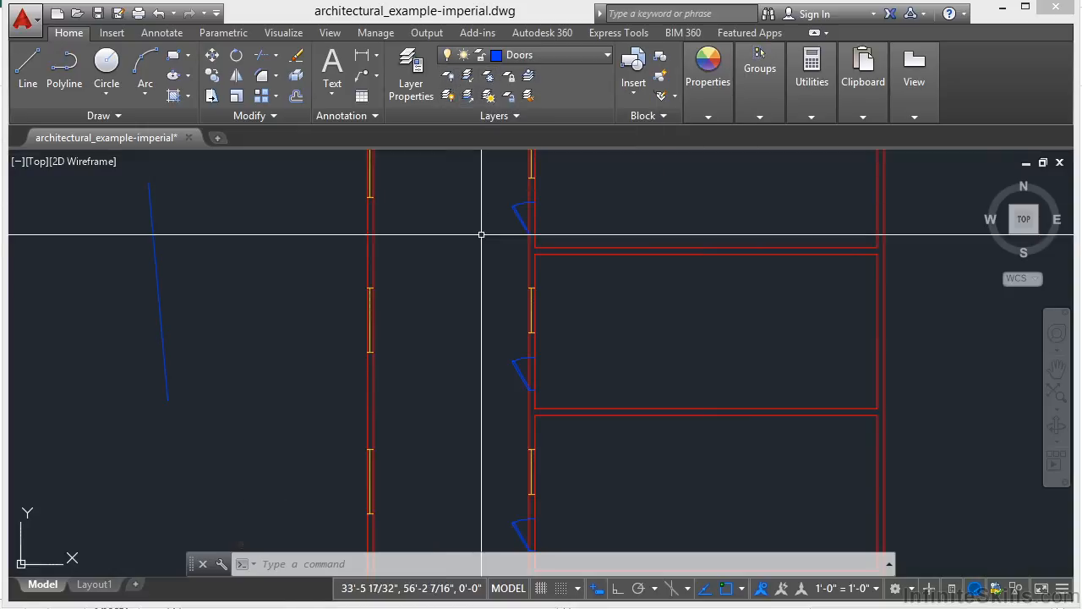
scroll(481, 234, "down", 4)
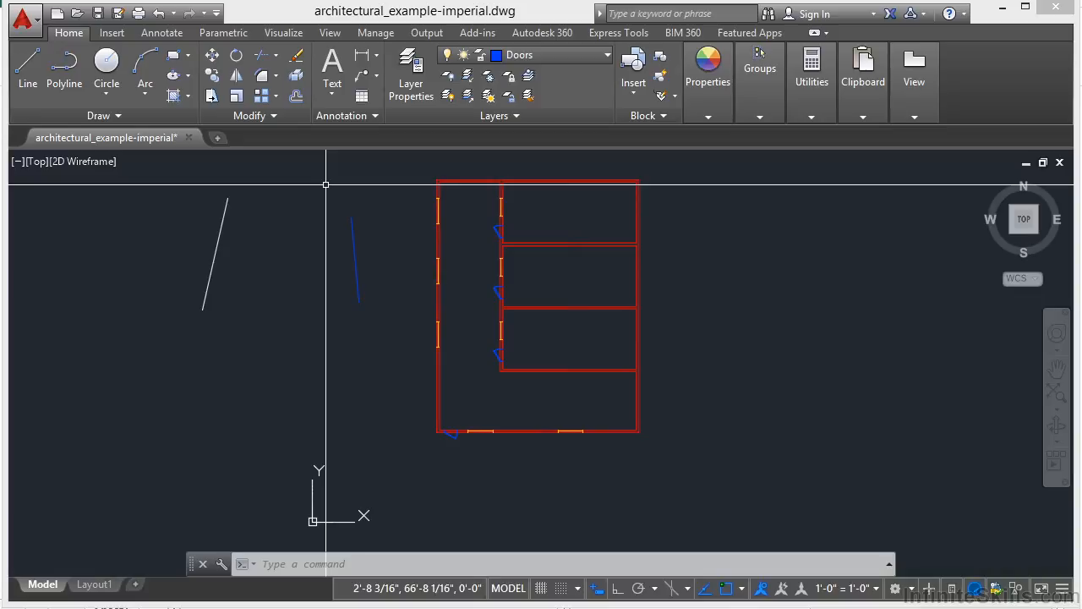
left_click(517, 116)
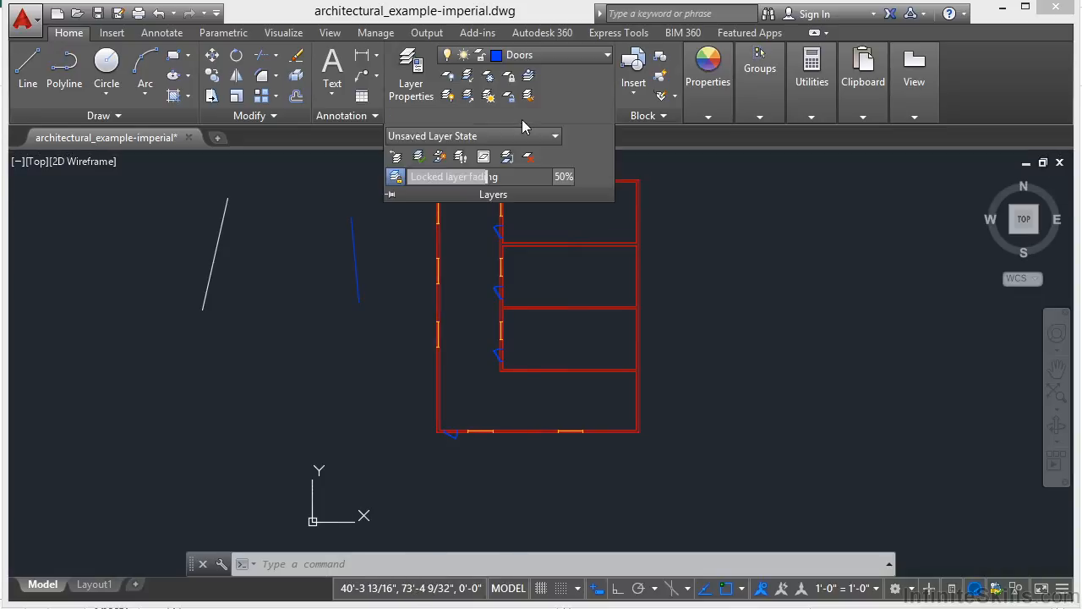